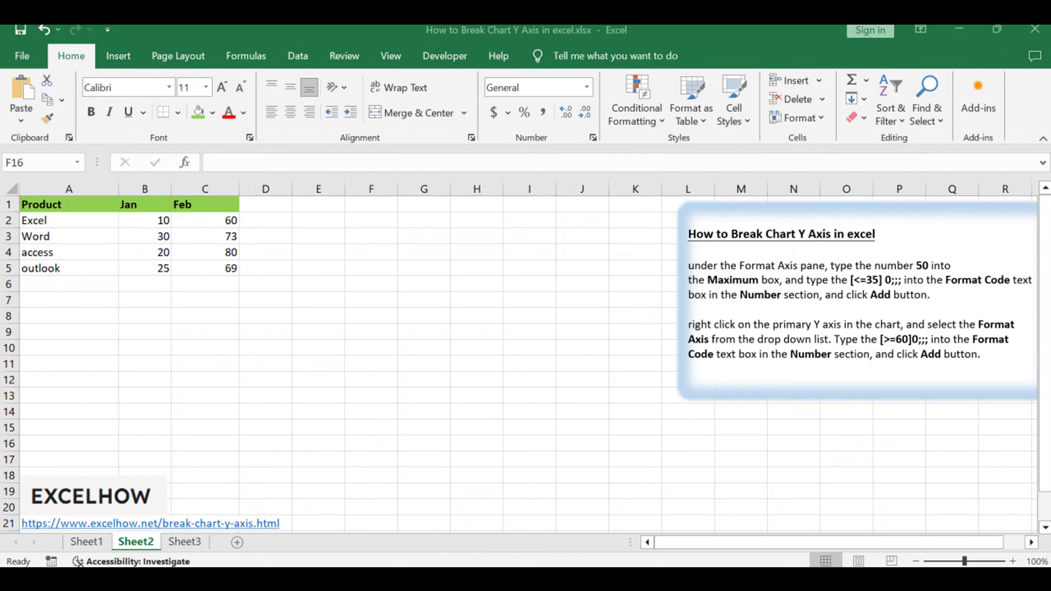
# - Point out the Jan and Feb values in cells B2:C5 of the product table
pyautogui.click(145, 220)
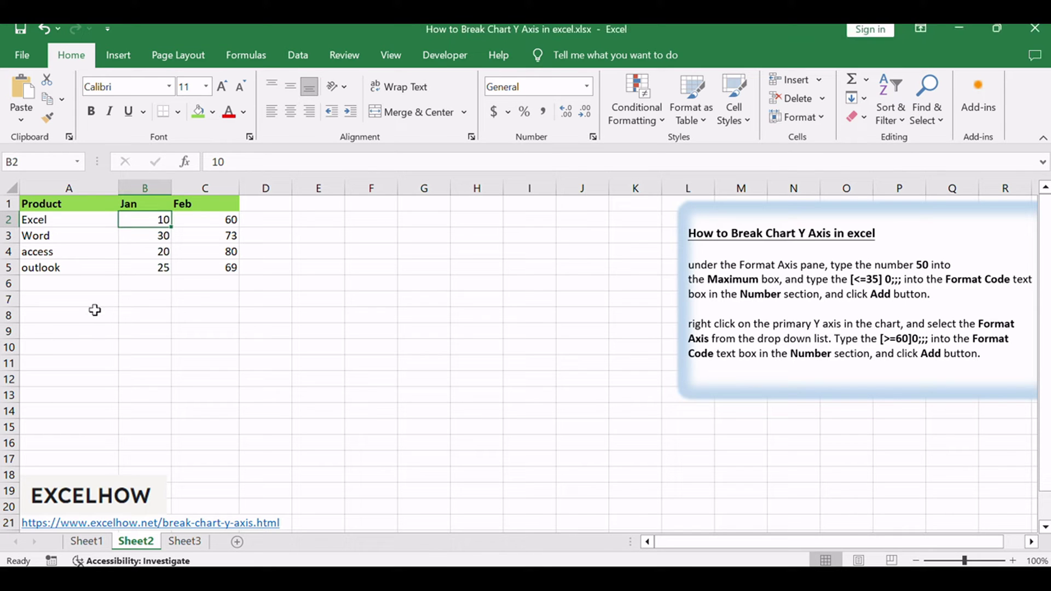
pyautogui.click(183, 330)
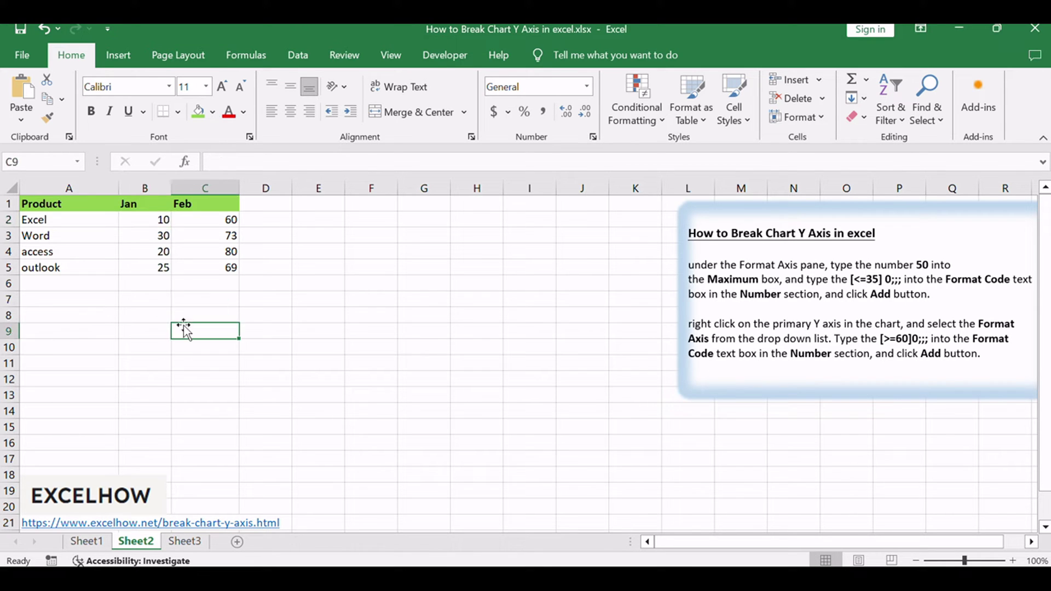
pyautogui.click(150, 224)
pyautogui.click(149, 270)
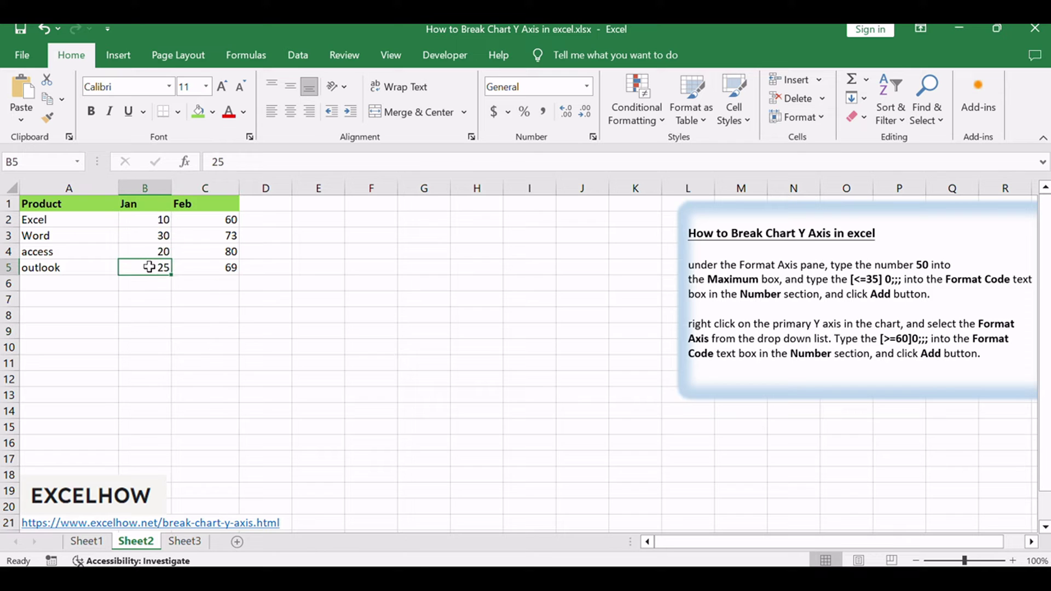
pyautogui.click(159, 215)
pyautogui.click(147, 266)
pyautogui.click(226, 218)
pyautogui.moveTo(226, 218); pyautogui.dragTo(225, 276)
pyautogui.click(303, 283)
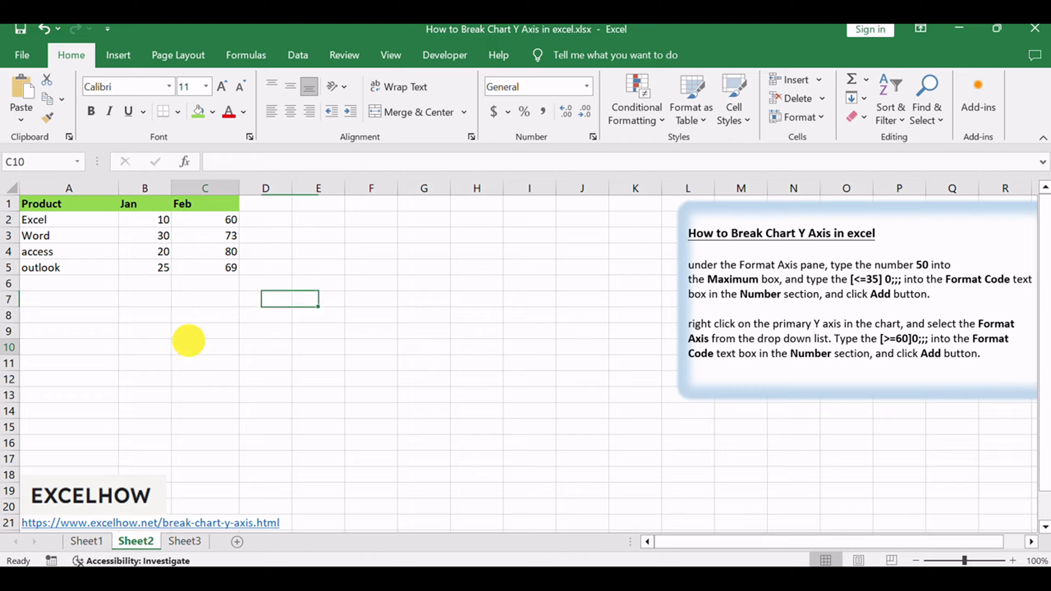
pyautogui.click(187, 344)
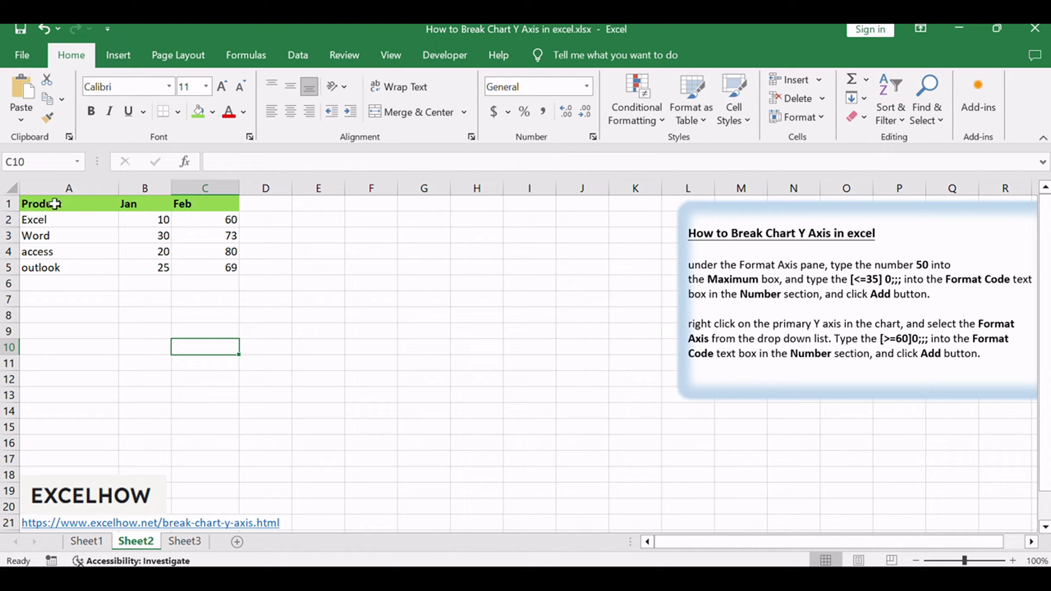
# - Insert a basic 2-D line chart of A1:C5 and nudge it beside the table
pyautogui.moveTo(43, 203); pyautogui.dragTo(199, 270)
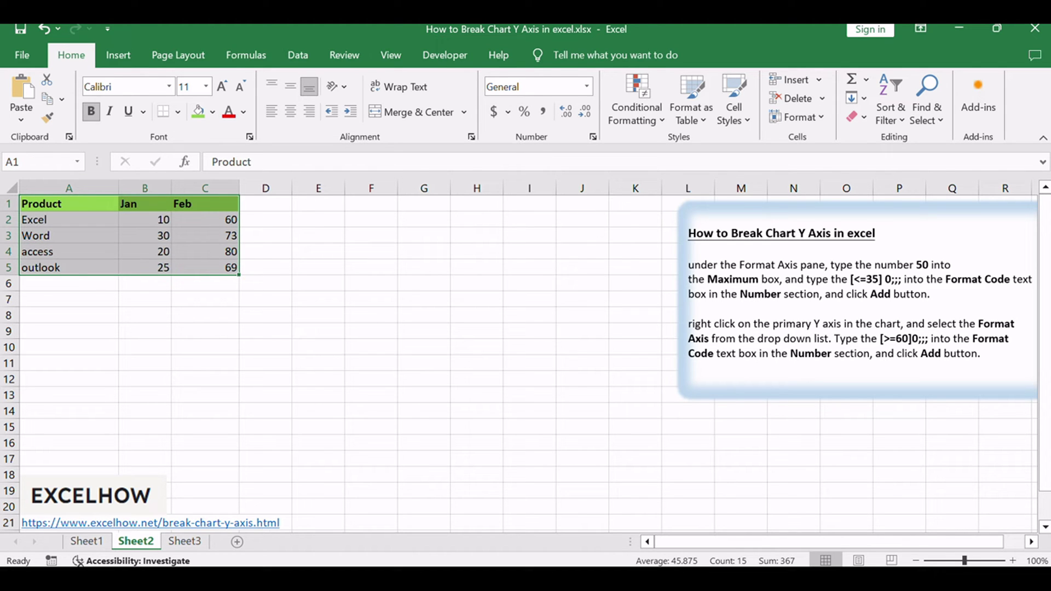
pyautogui.hotkey('alt', 'n')
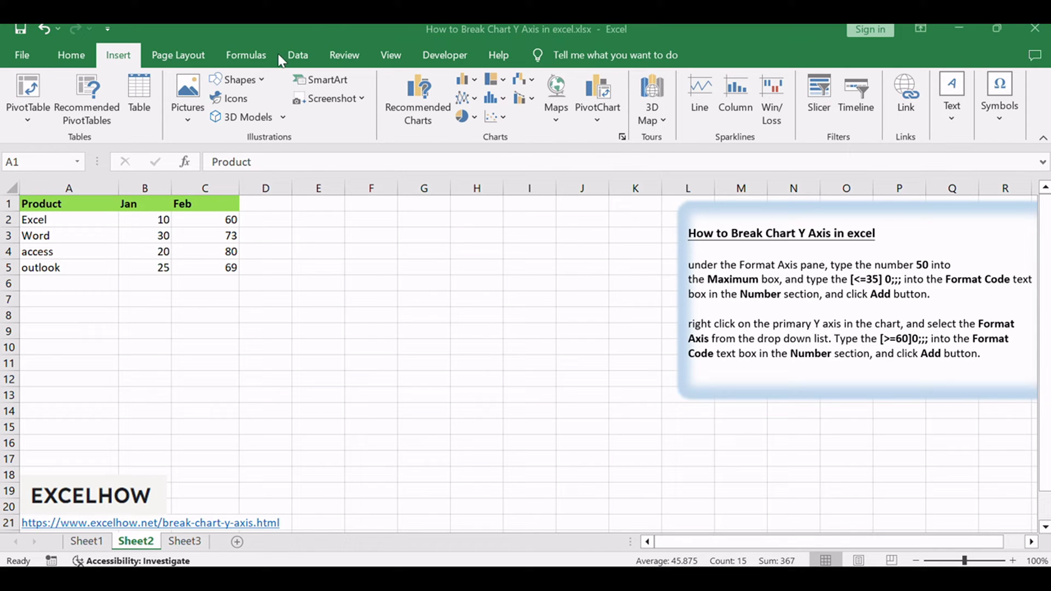
pyautogui.hotkey('ctrl', 'a')
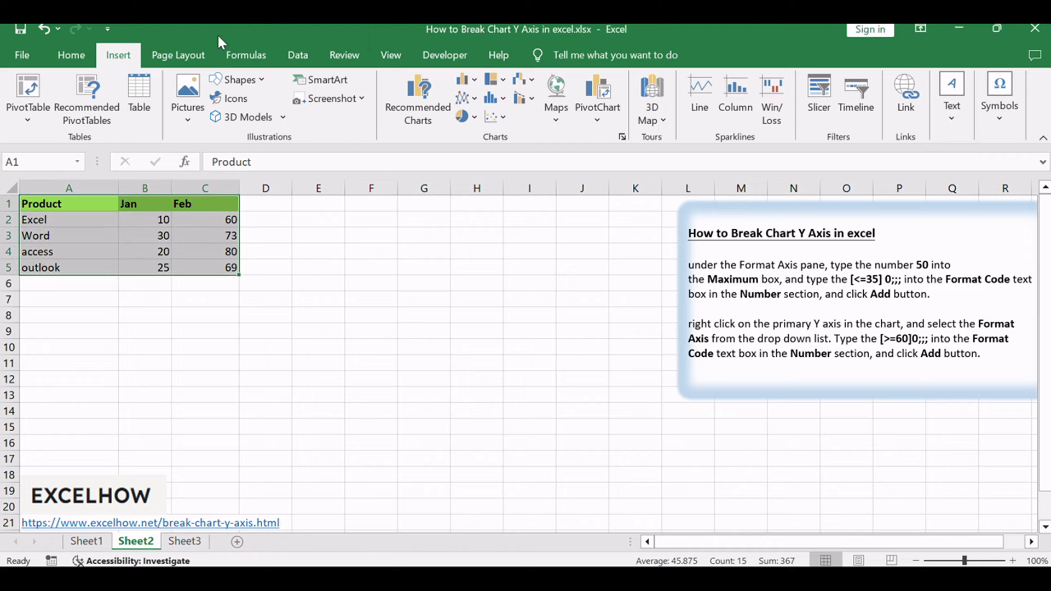
pyautogui.click(475, 99)
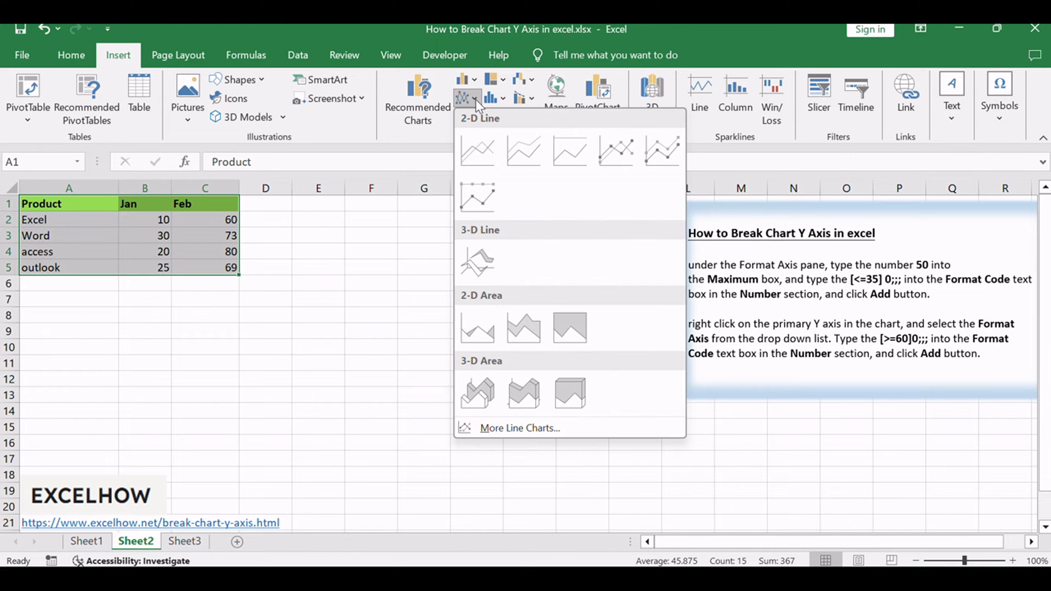
pyautogui.click(471, 156)
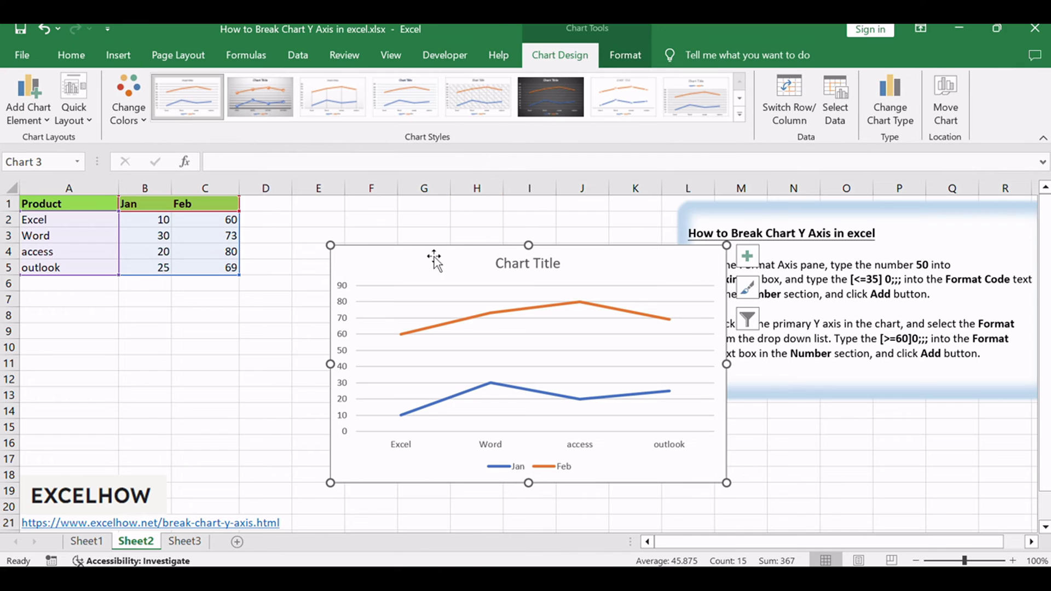
pyautogui.moveTo(393, 260); pyautogui.dragTo(359, 258)
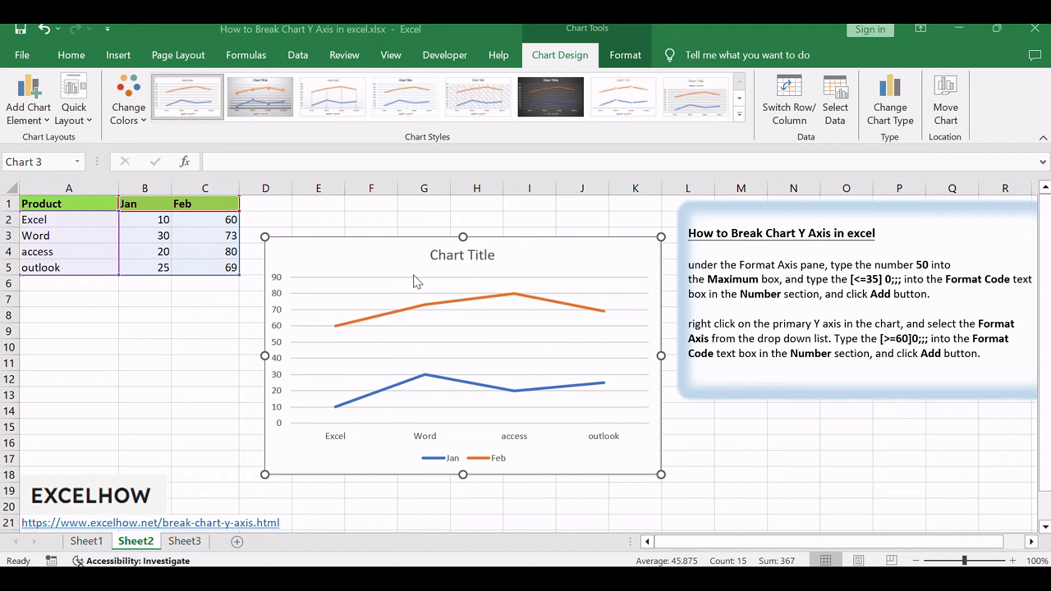
# - Plot the Jan series on a secondary axis through its Format Data Series options
pyautogui.click(366, 397)
pyautogui.click(414, 379)
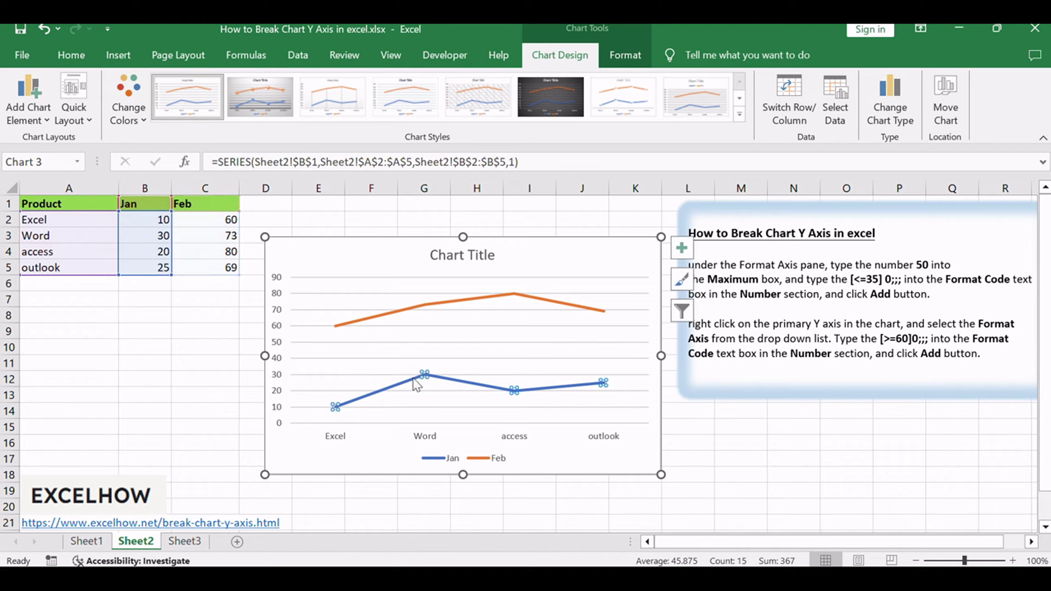
pyautogui.rightClick(387, 386)
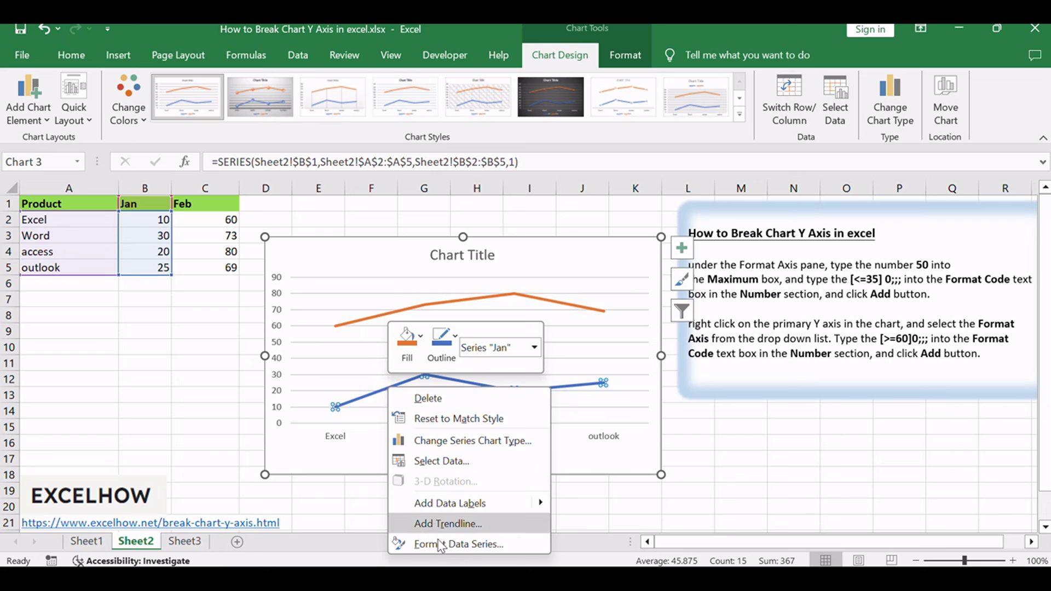
pyautogui.click(485, 544)
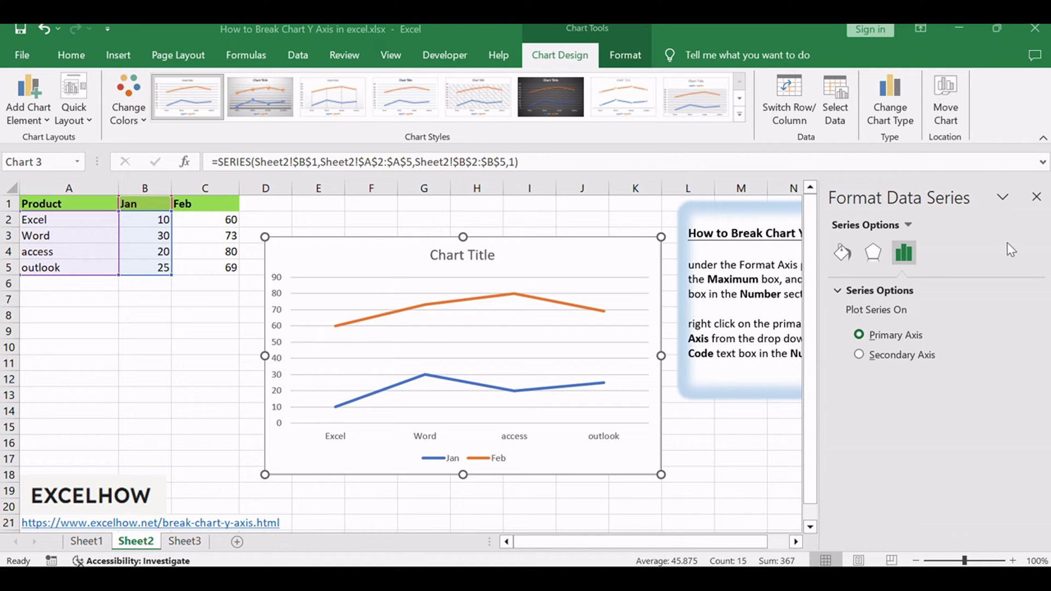
pyautogui.click(859, 355)
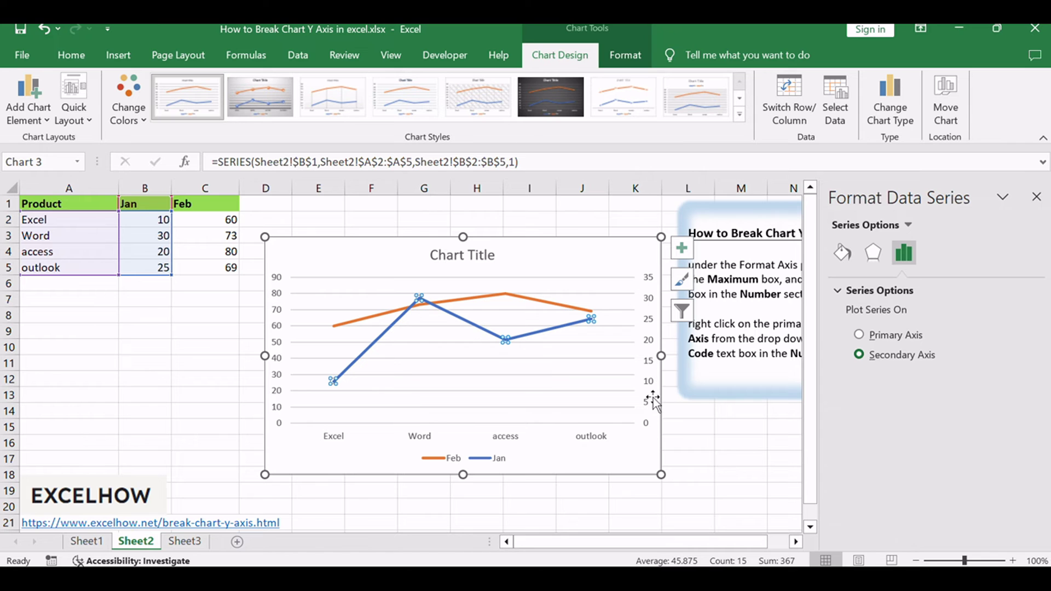
pyautogui.scroll(-1, 598, 378)
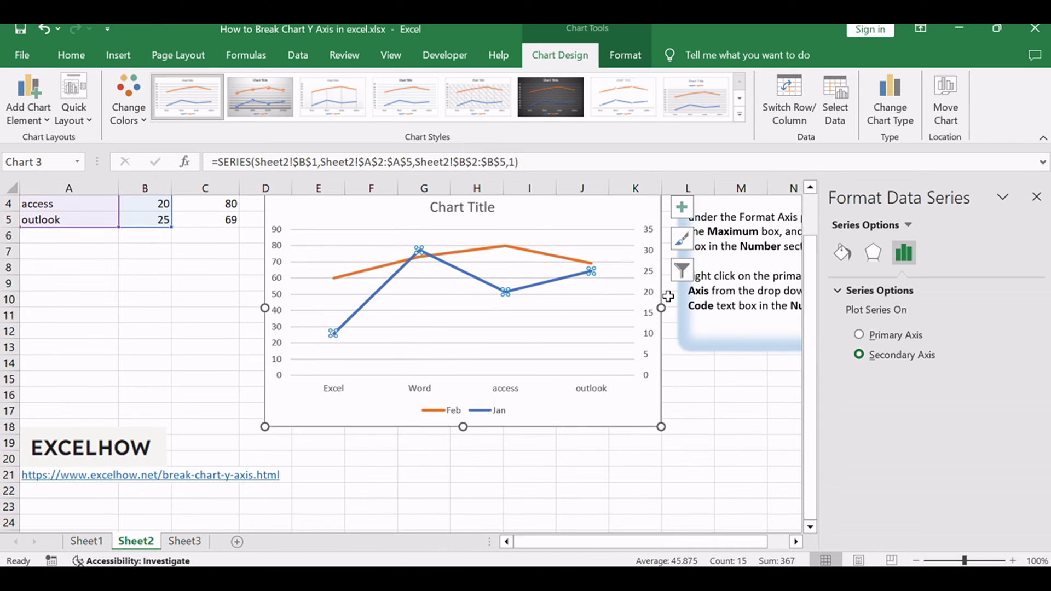
# - Open the Format Axis settings for the right-hand secondary value axis
pyautogui.click(650, 277)
pyautogui.rightClick(648, 288)
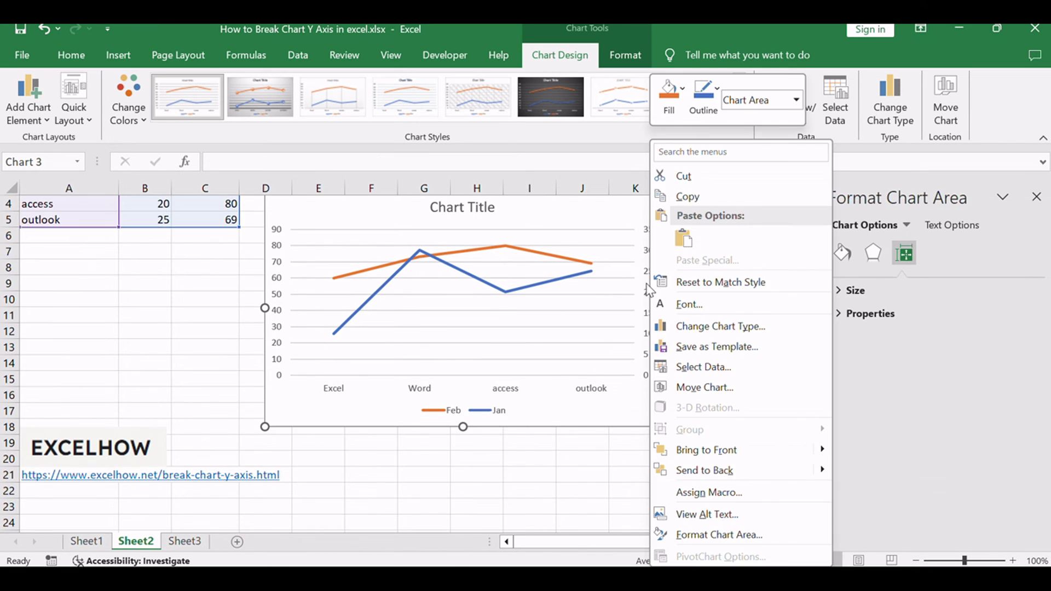
pyautogui.press('Escape')
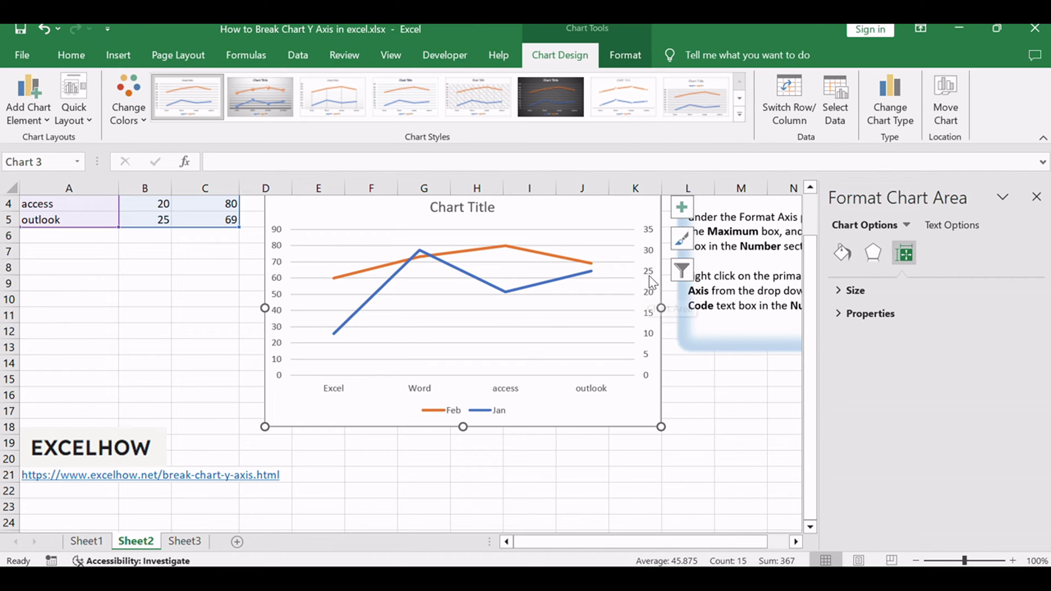
pyautogui.click(650, 279)
pyautogui.rightClick(650, 277)
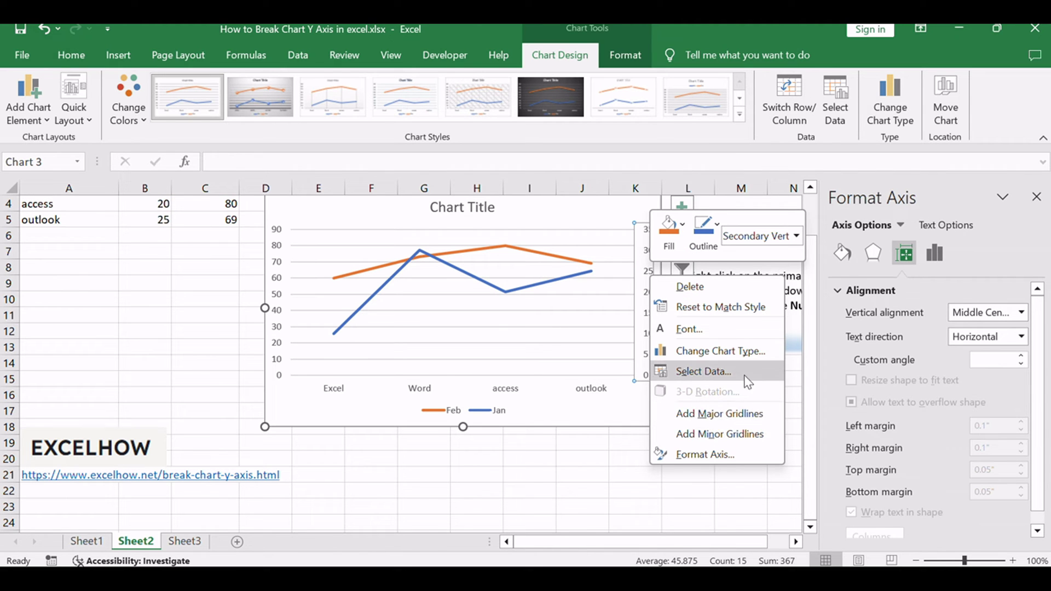
pyautogui.click(724, 454)
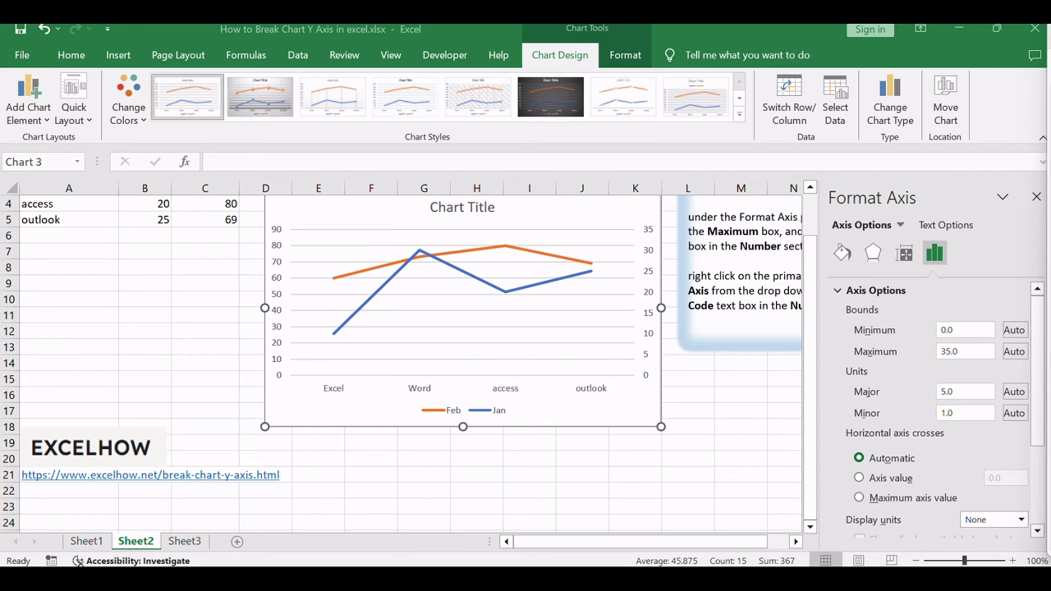
# - Set the secondary axis maximum to 50 and add the format code [<=35] 0;;;
pyautogui.click(915, 293)
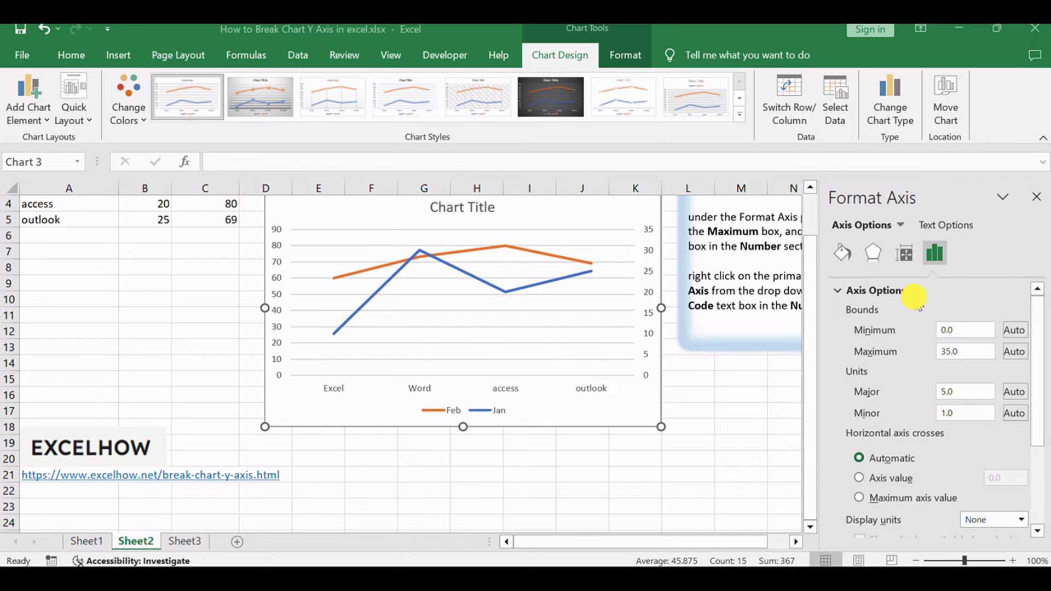
pyautogui.click(964, 351)
pyautogui.write('5')
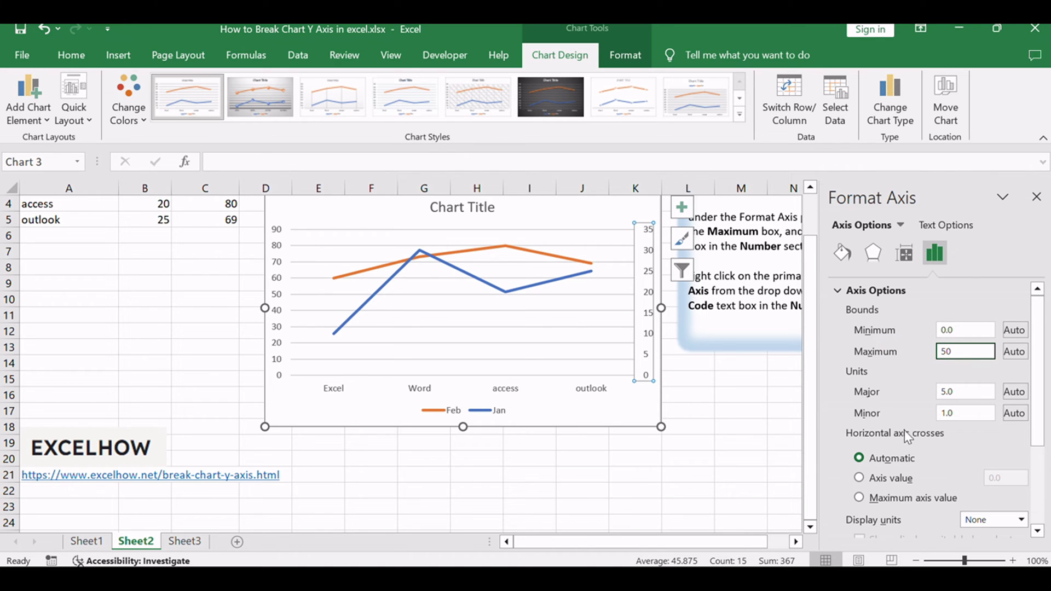
pyautogui.scroll(-3, 901, 438)
pyautogui.click(846, 529)
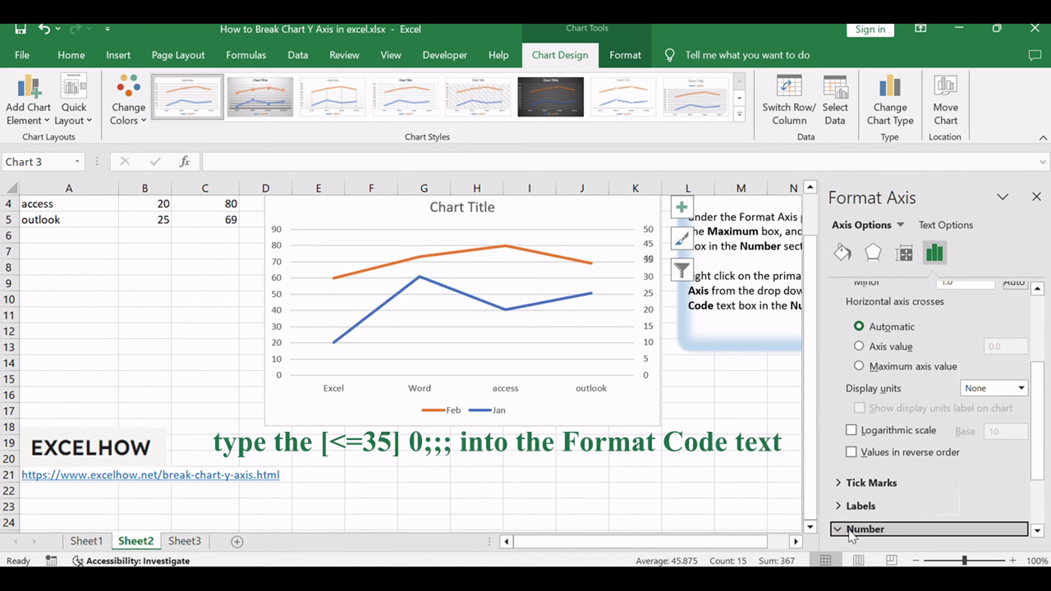
pyautogui.doubleClick(905, 501)
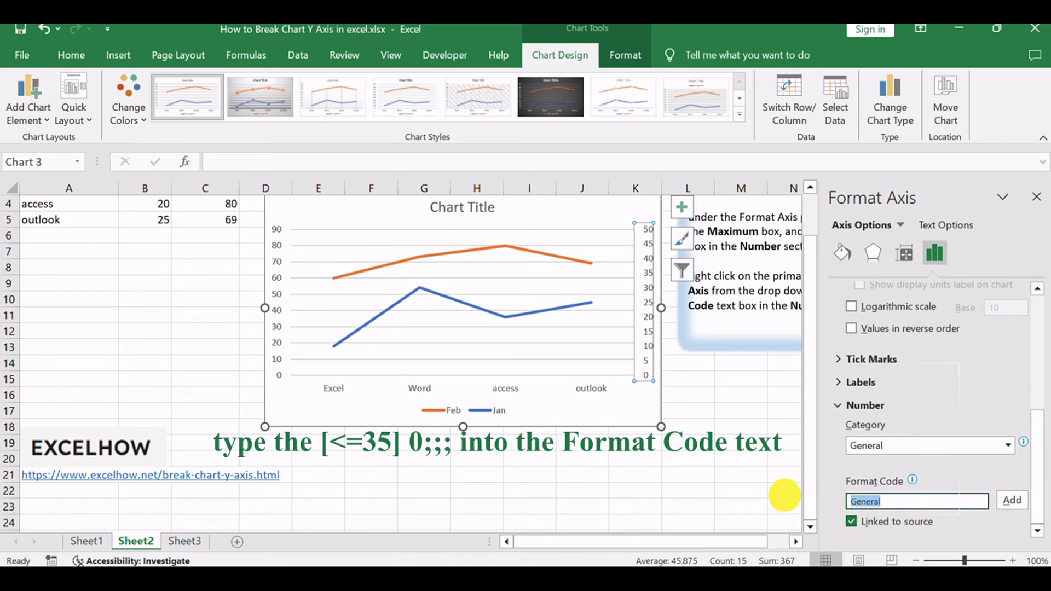
pyautogui.write('[<=35] 0;;;')
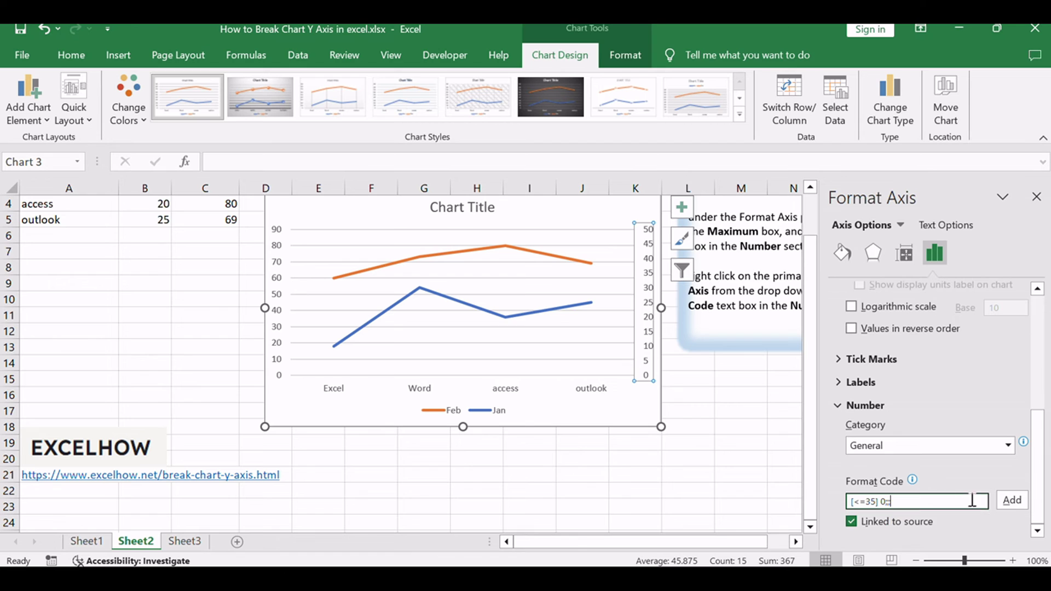
pyautogui.click(1010, 500)
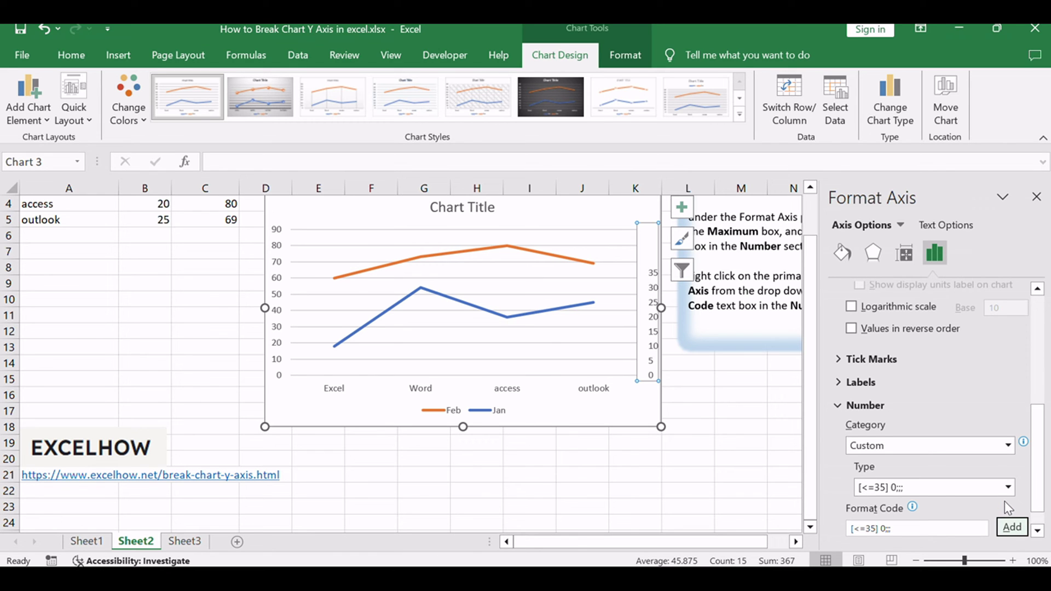
pyautogui.click(891, 529)
pyautogui.moveTo(891, 529); pyautogui.dragTo(847, 529)
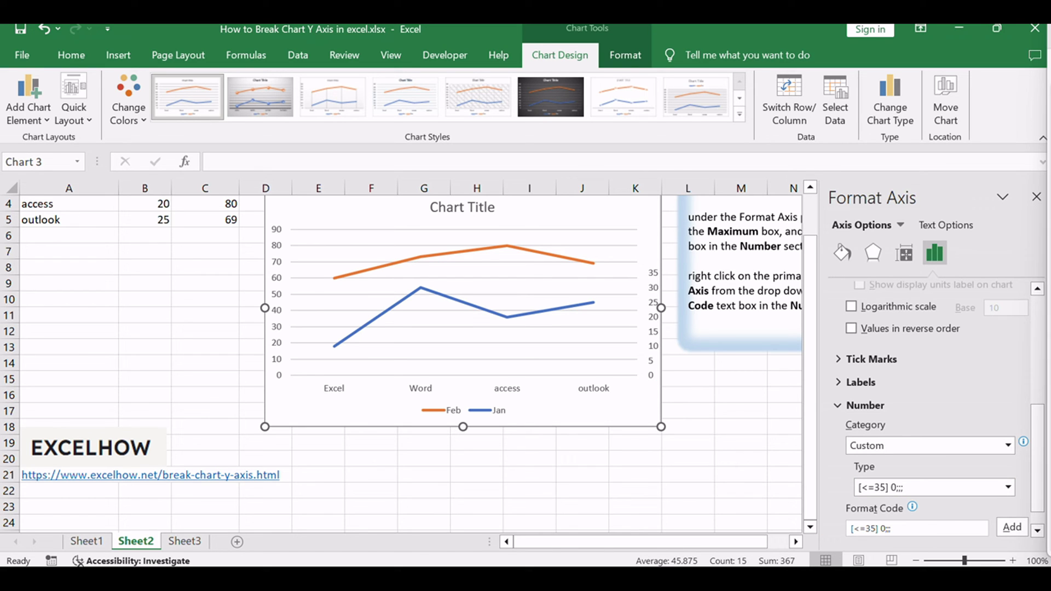
# - Give the primary vertical axis format code [>=60]0;;; so it shows only 60–90
pyautogui.click(276, 284)
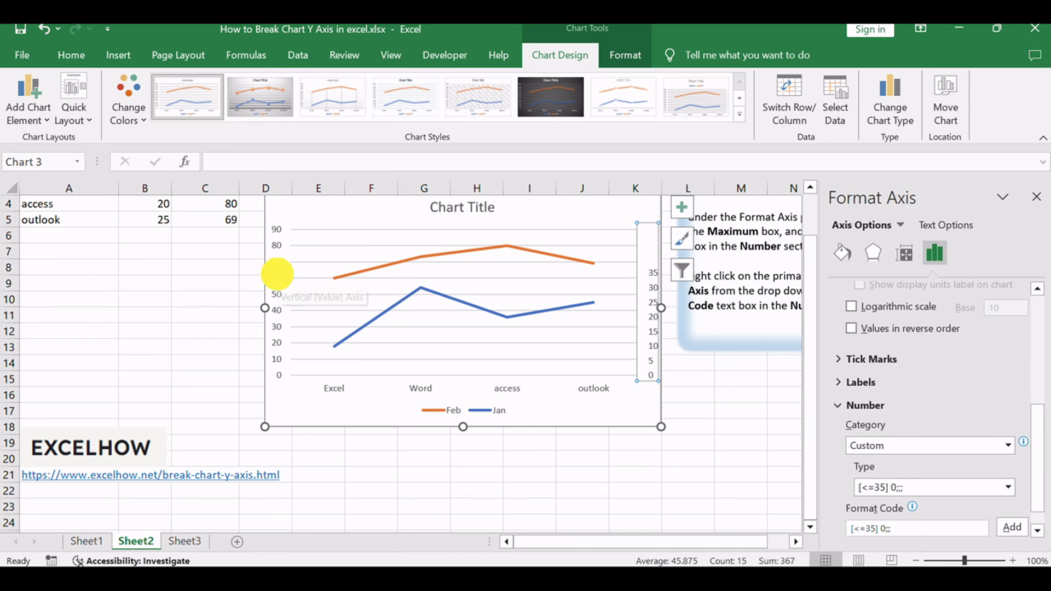
pyautogui.rightClick(275, 284)
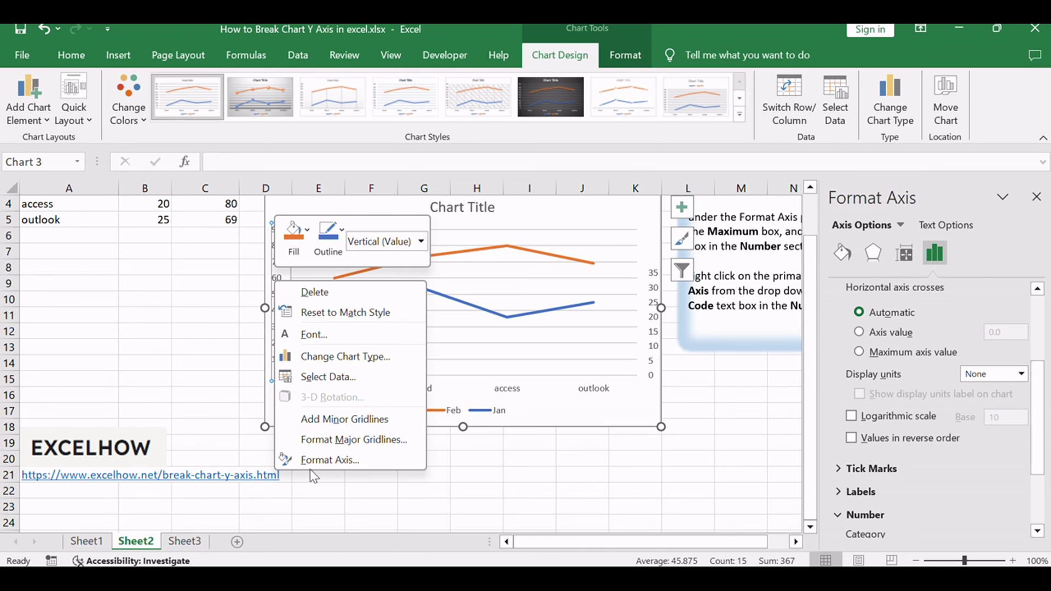
pyautogui.click(333, 460)
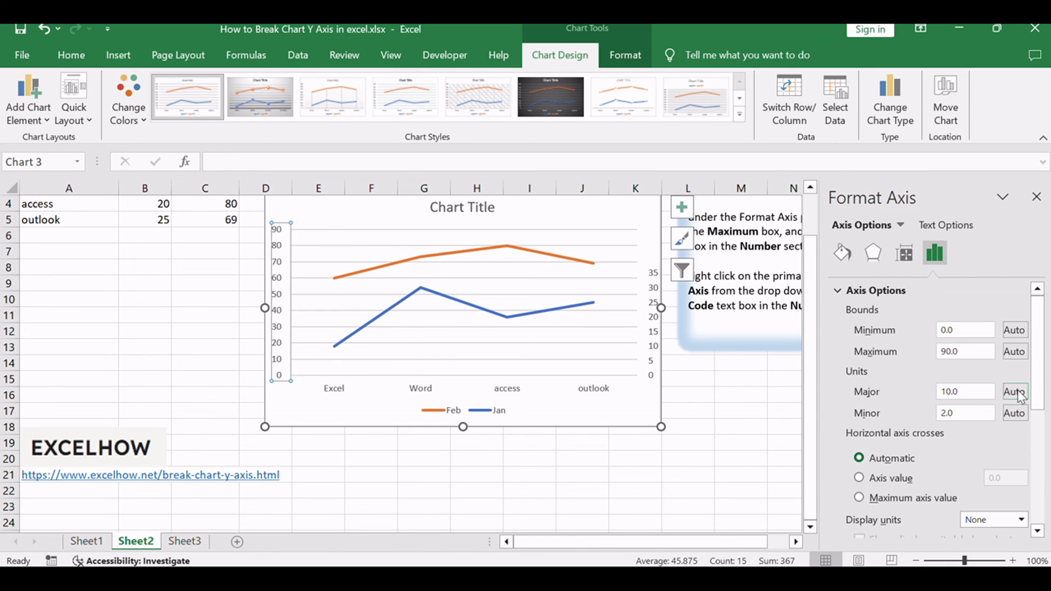
pyautogui.scroll(-8, 928, 369)
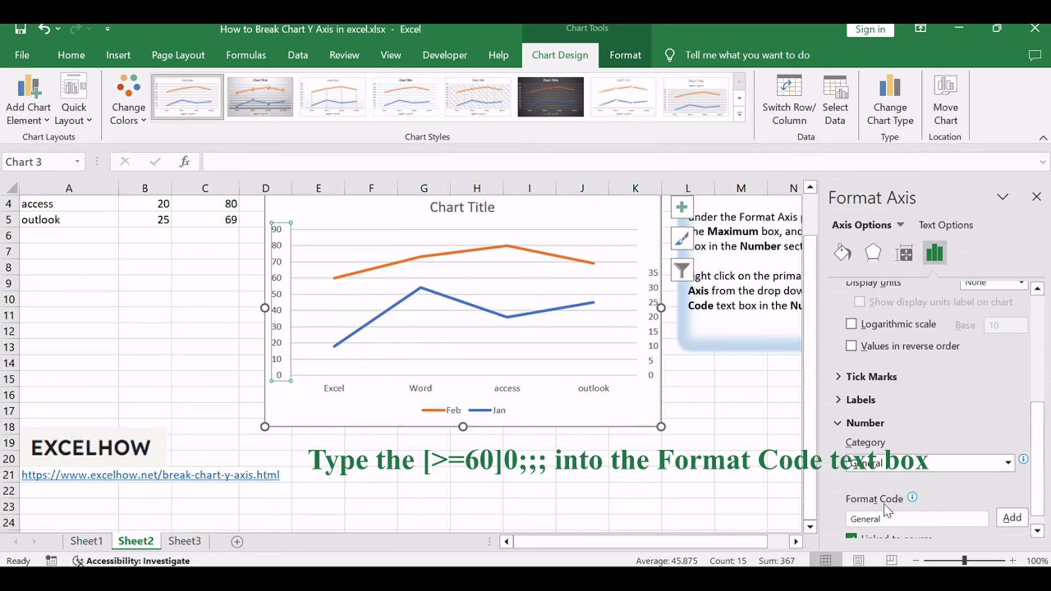
pyautogui.click(899, 499)
pyautogui.write('[>=60]0;;;')
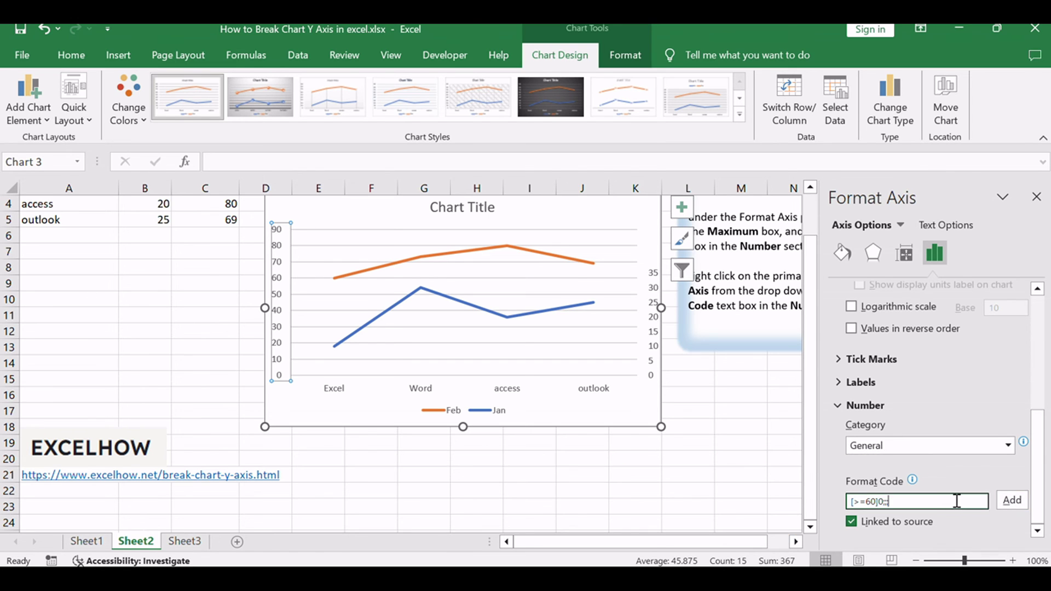
pyautogui.click(1011, 500)
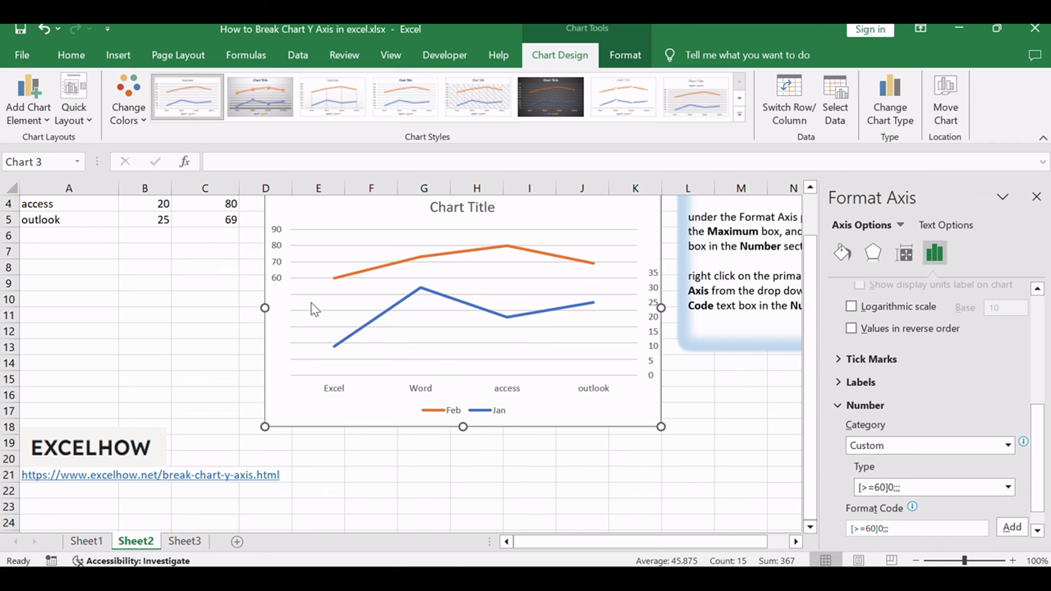
pyautogui.click(285, 296)
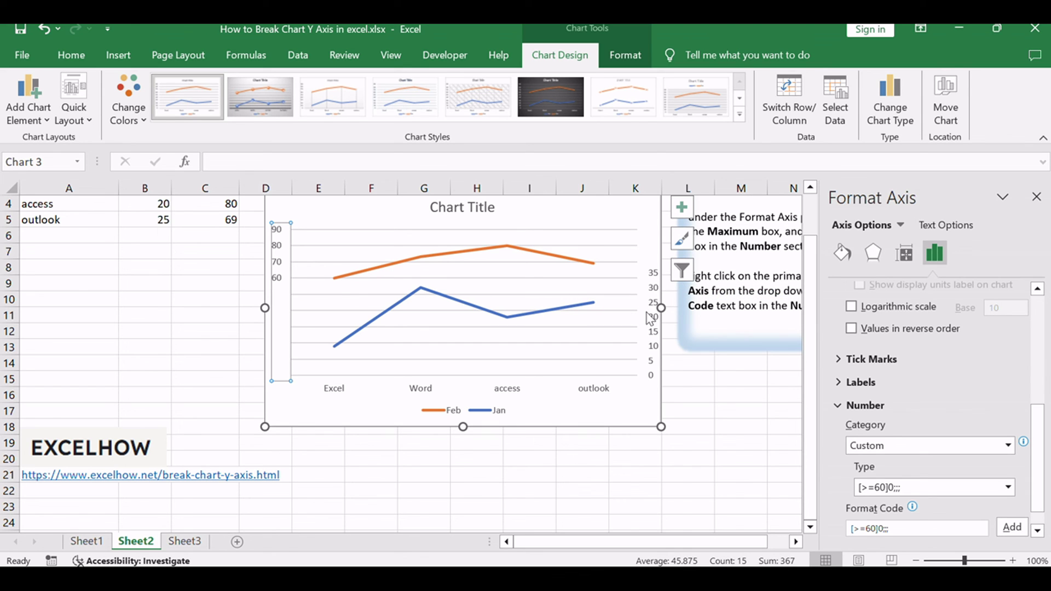
pyautogui.click(1036, 196)
# - Deselect the chart, scroll back to the top, and reselect the finished broken-axis chart
pyautogui.click(754, 410)
pyautogui.scroll(1, 772, 420)
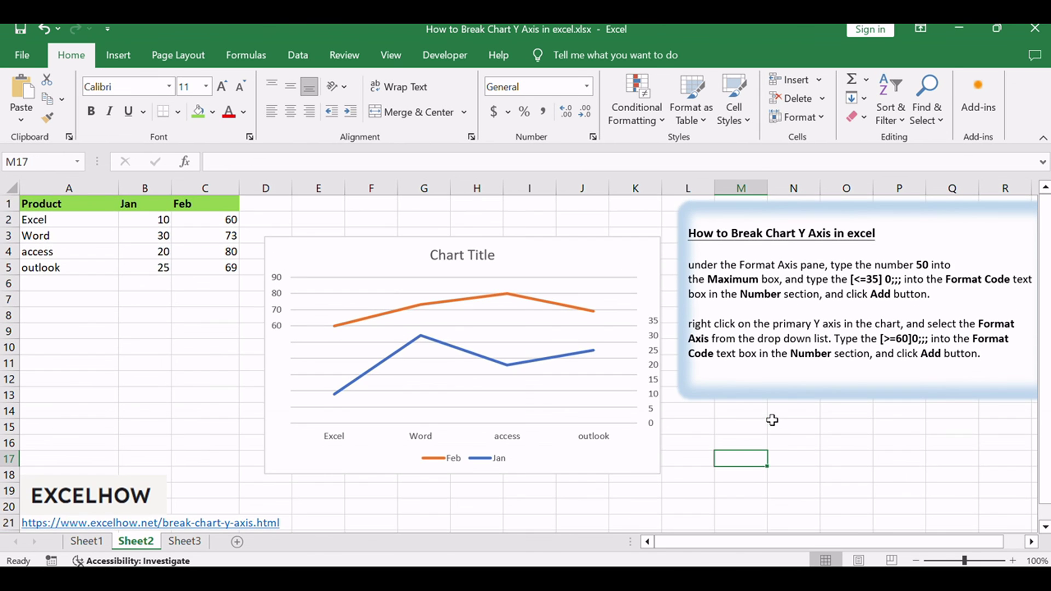
pyautogui.scroll(-2, 734, 410)
pyautogui.scroll(2, 639, 387)
pyautogui.click(570, 246)
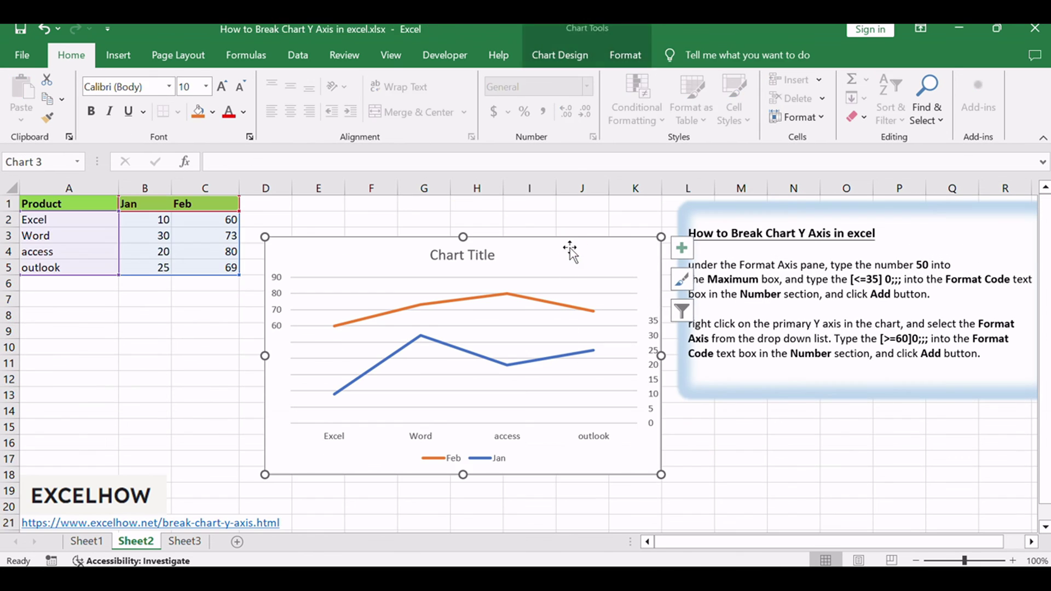